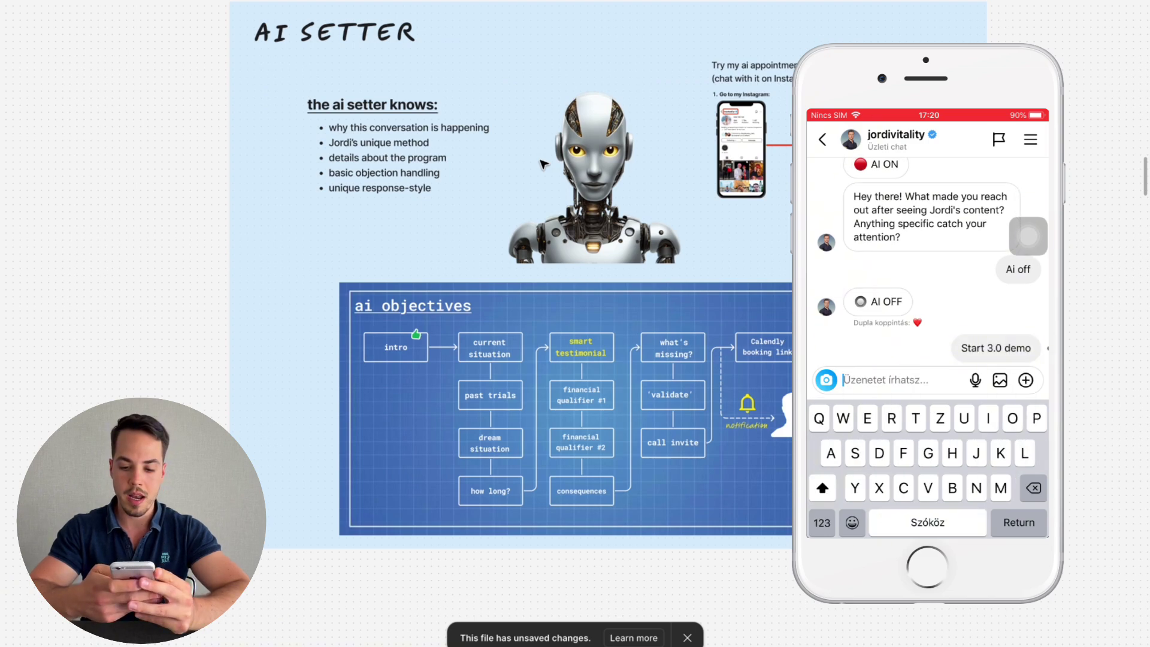
- Scroll down through the Instagram DM thread with the AI setter
scroll(542, 163, "down", 3)
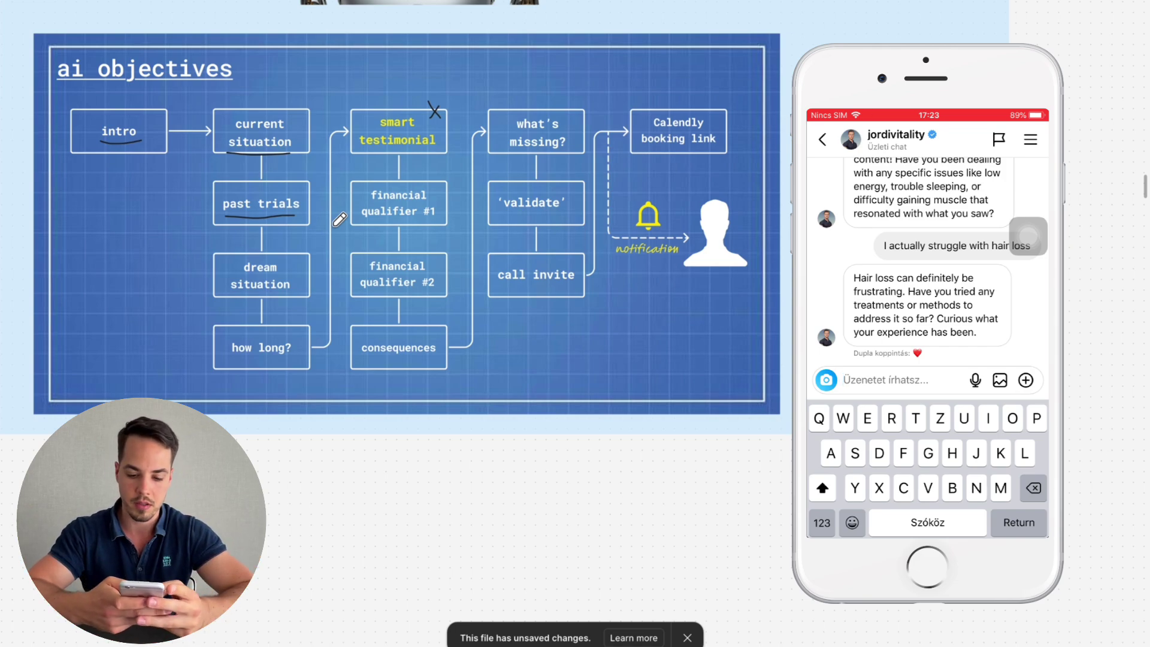
- Reply 'Minoxidil' as the hair-loss treatment already tried
type("M")
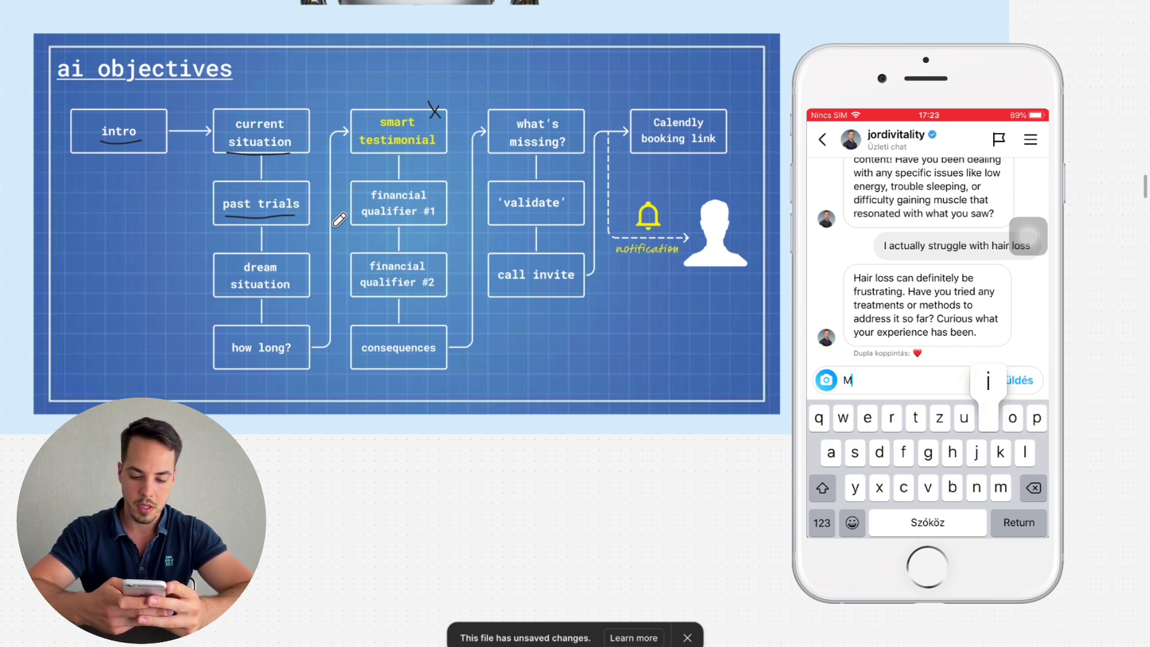
type("inox")
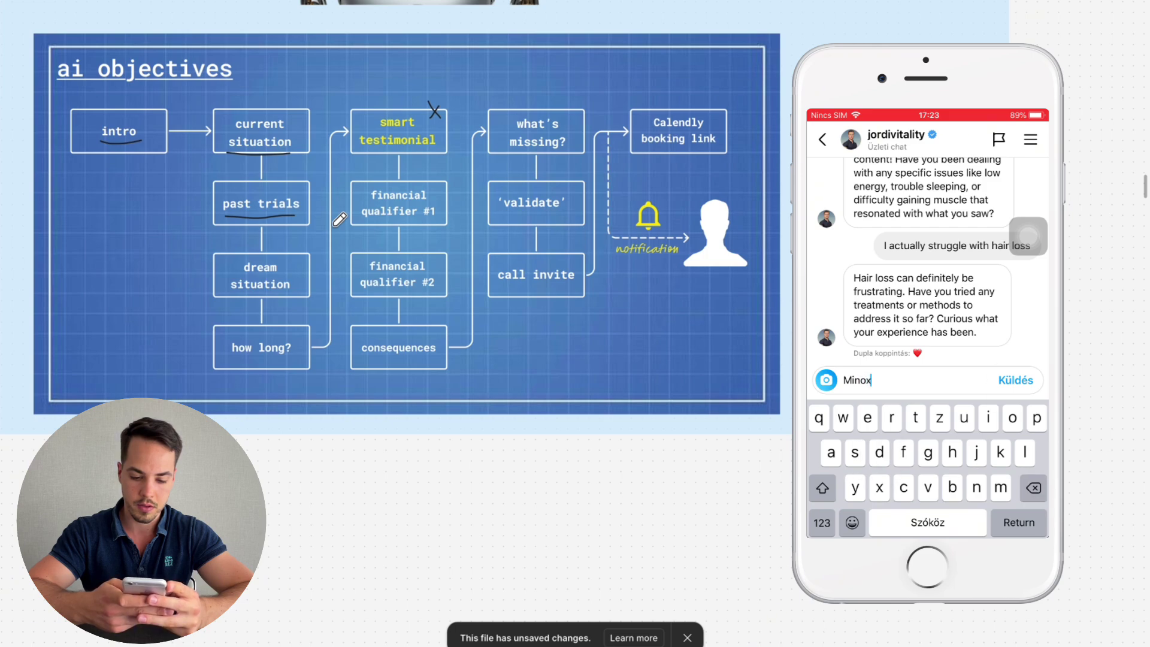
type("idil")
key("Return")
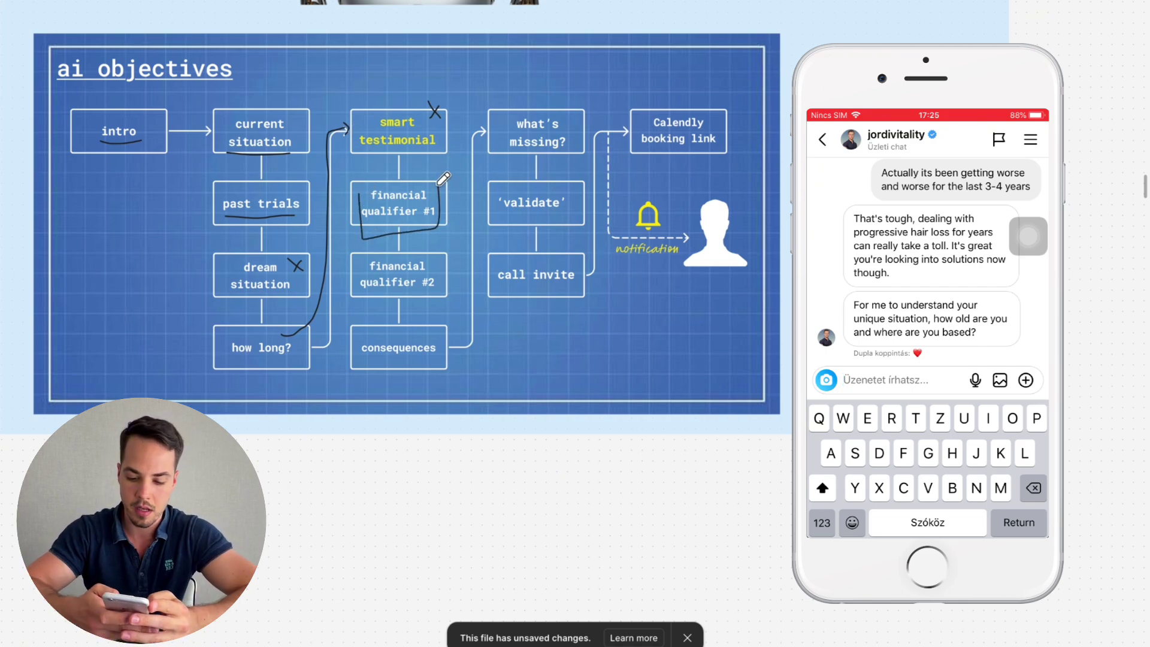
- Send the reply 'I am 28 and i live in USA'
type("I am 28 and i live in")
key("shift")
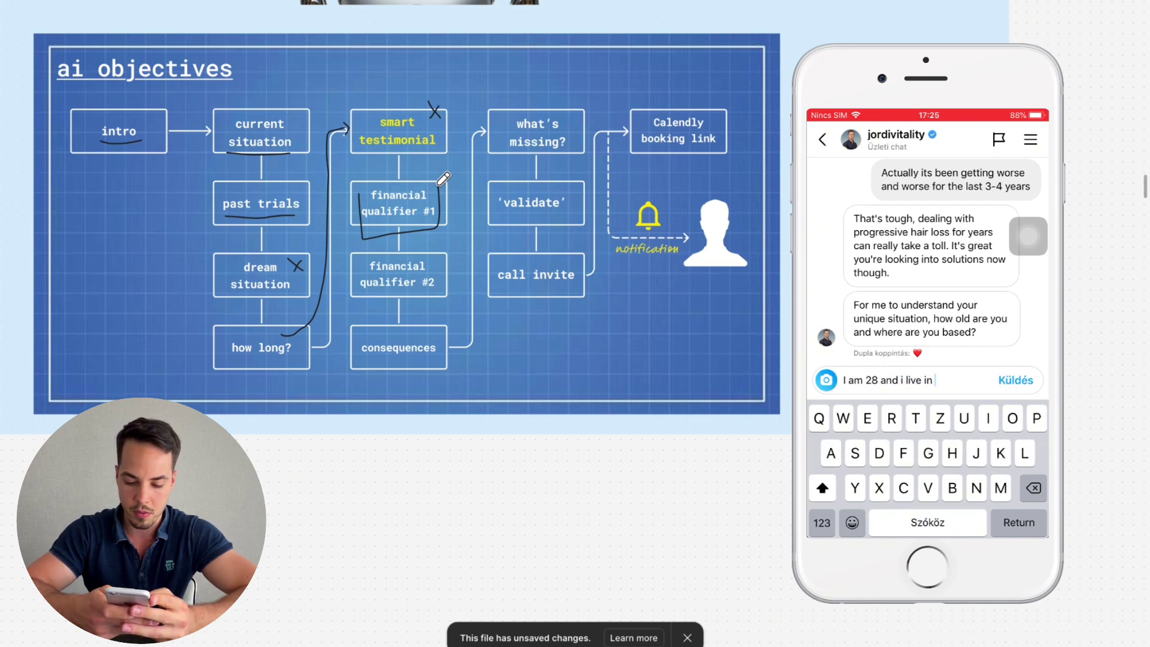
type("USA")
key("Return")
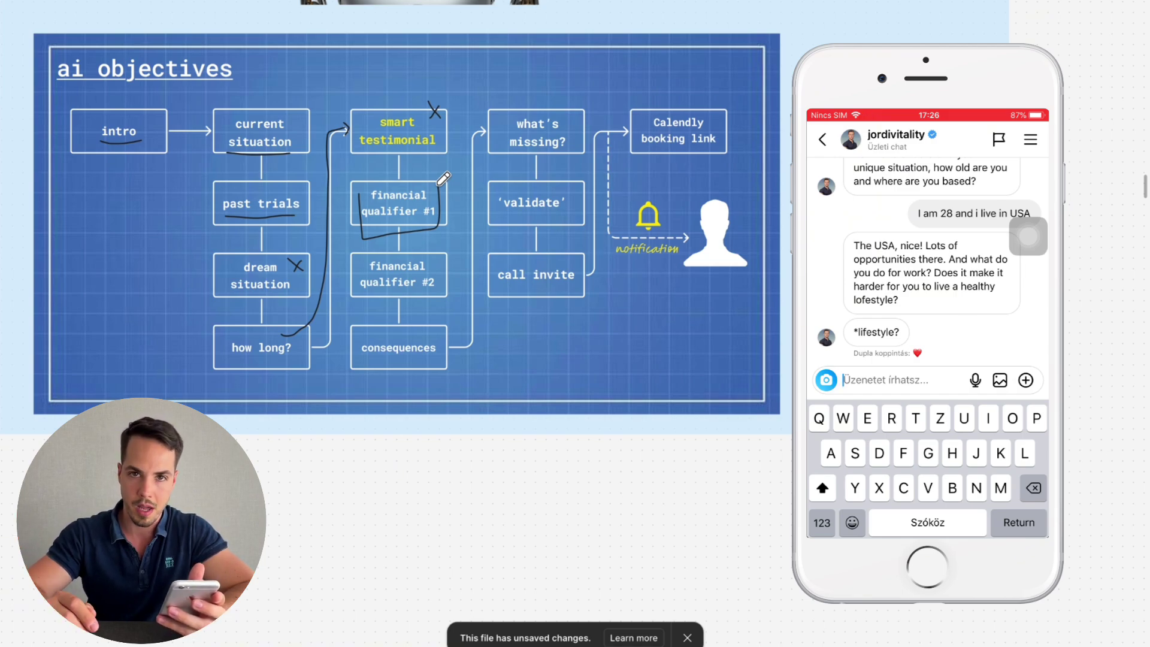
- Send 'I am a software dev' in answer to the work question
type("I am a software dev")
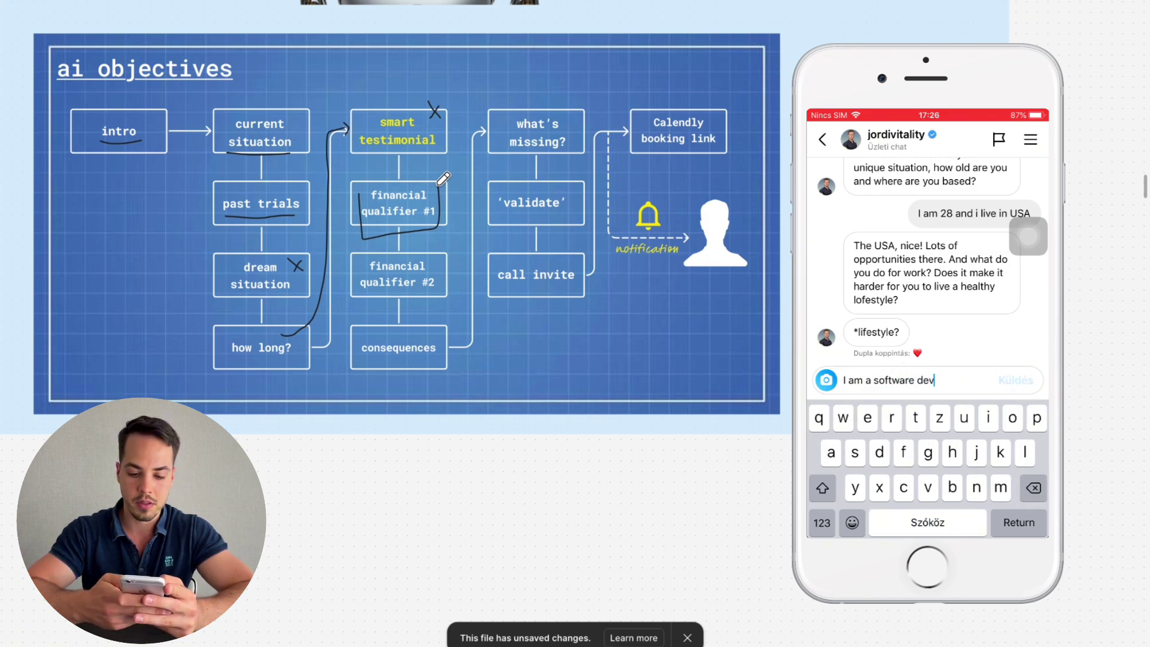
left_click(1016, 380)
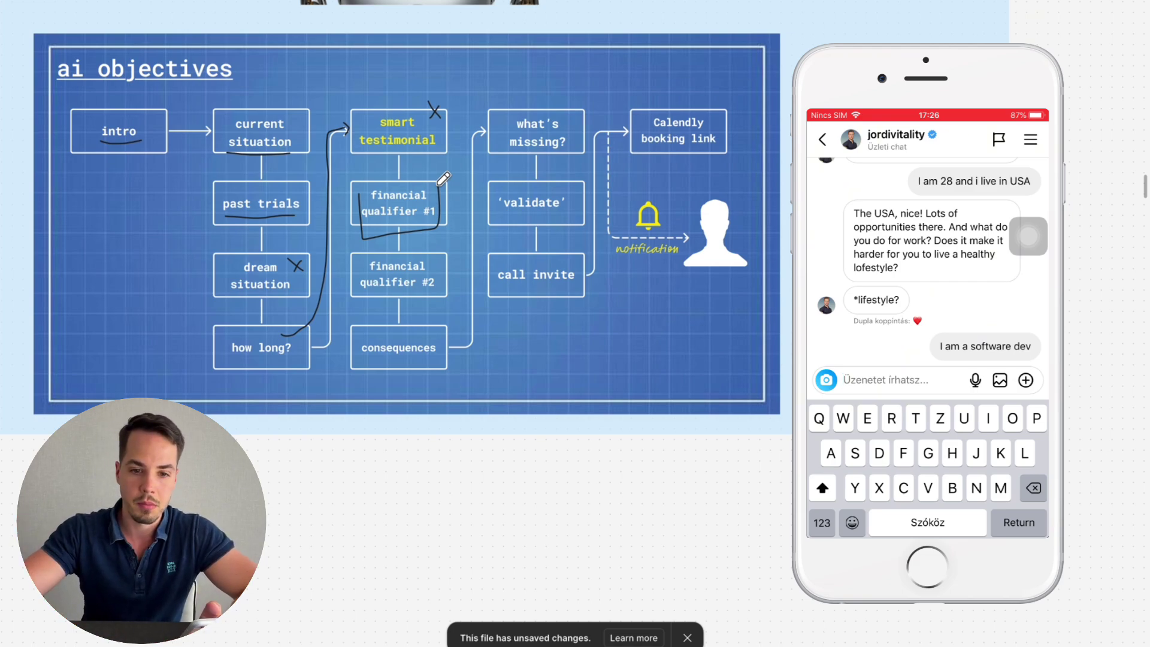
- Draft the reply about going fully bald and wanting to reverse the hair loss
left_click_drag(357, 263, 429, 302)
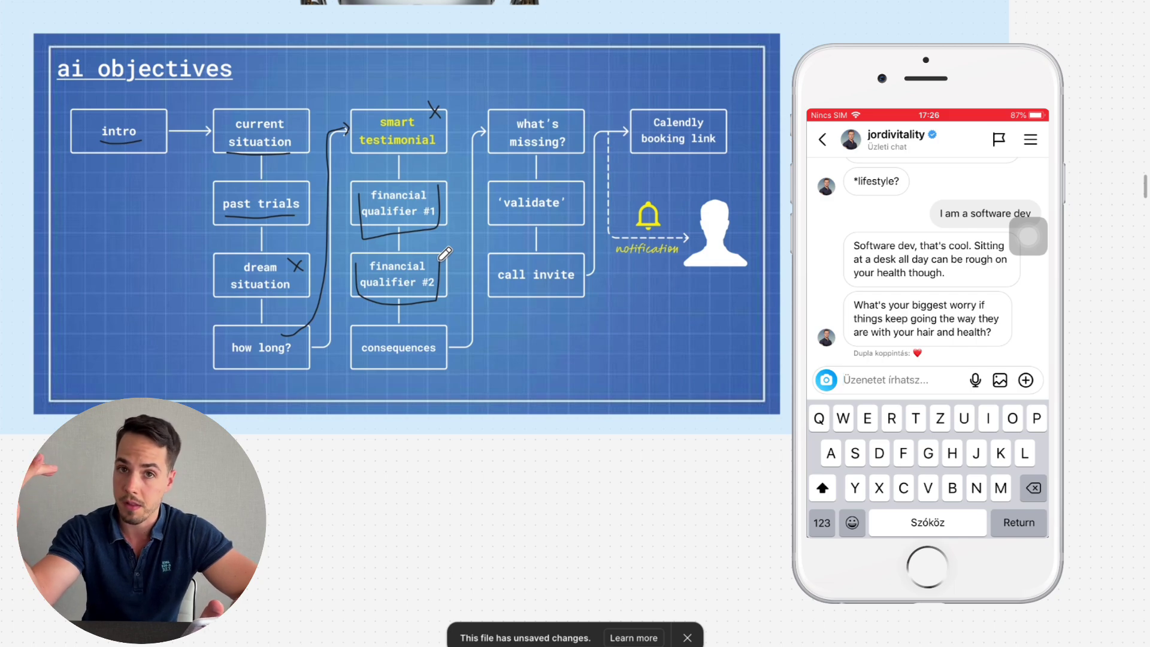
type("Goi")
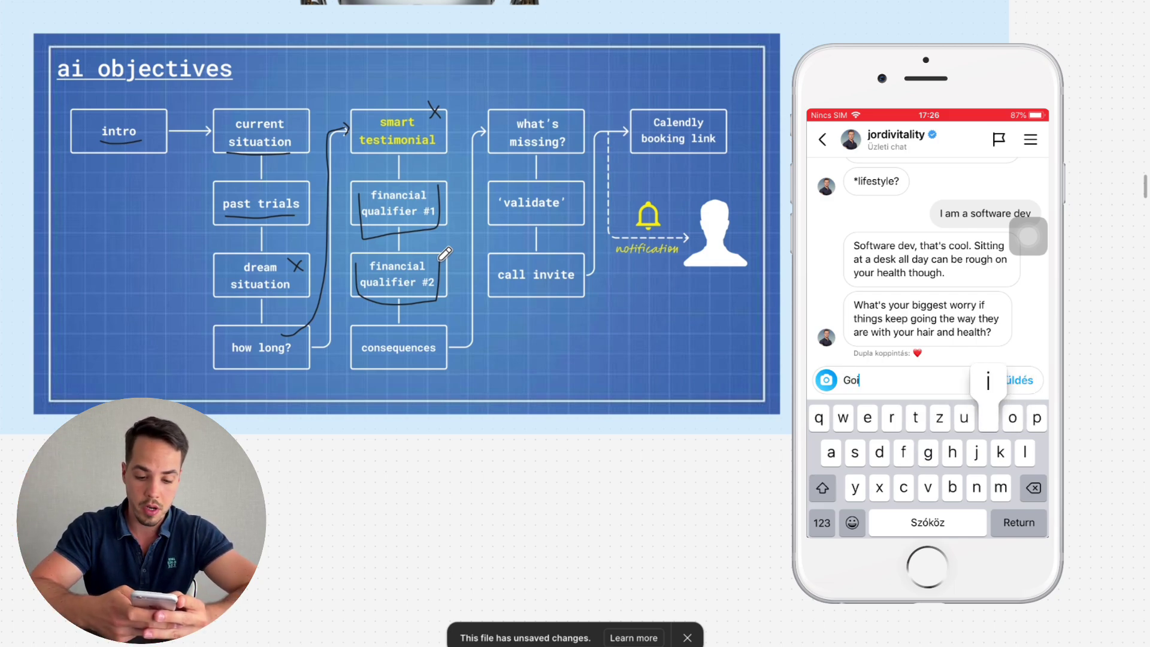
type("ng fully bald just doens")
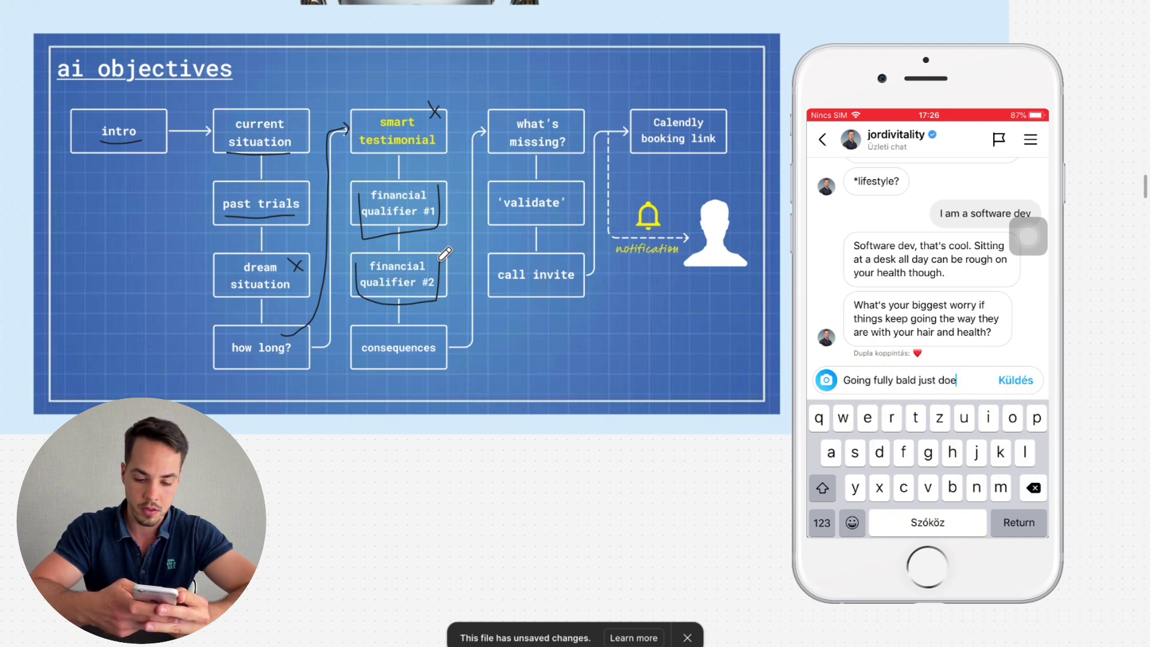
type("snt look good on me. I realla")
type(" w")
type("e")
key("BackSpace")
type("anna reverse this")
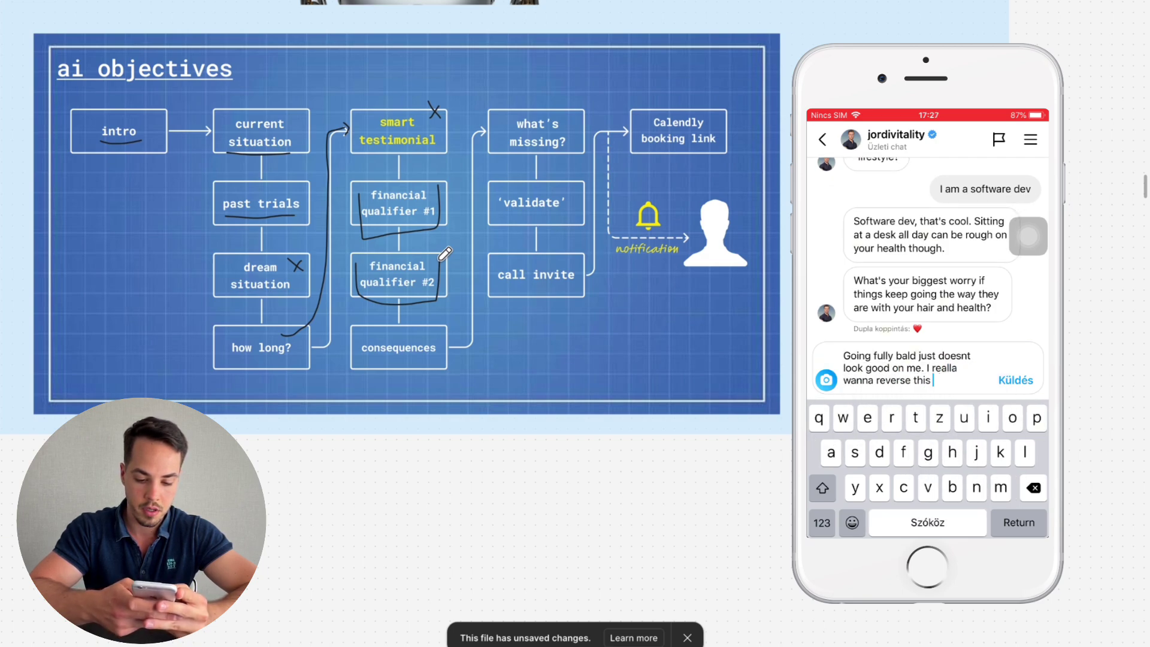
type(" hair loss")
type(" situatio")
type("n")
- Send the reply about going bald and reversing the hair loss
key("Return")
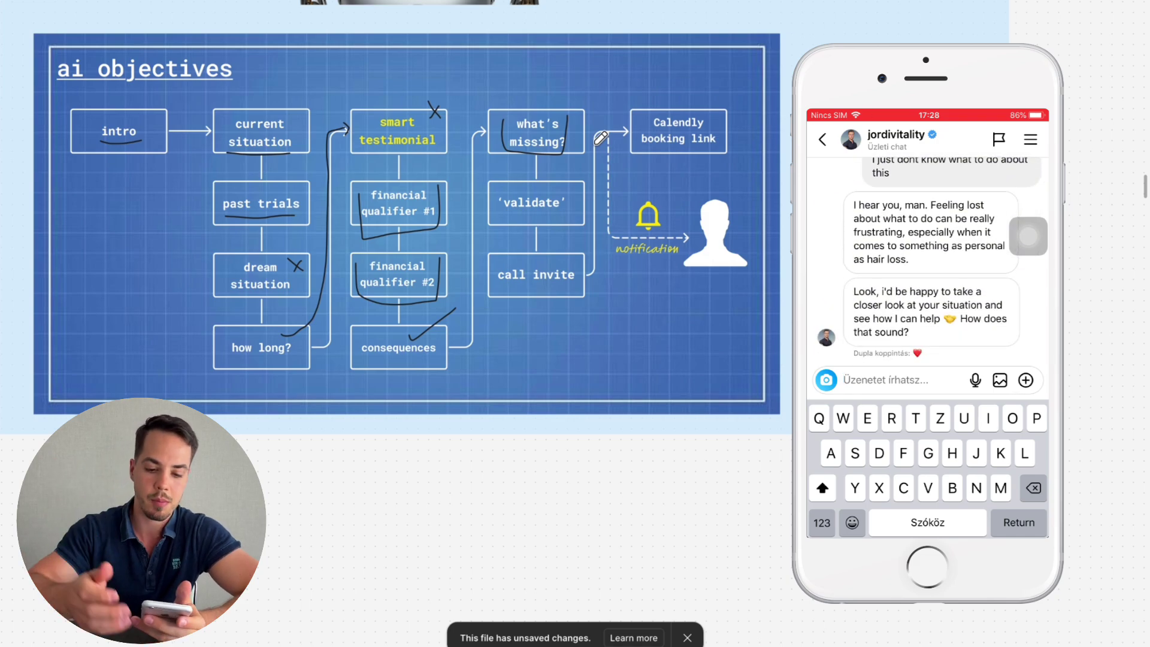
- Reply 'Sounds amazing' to the setter's closer-look offer
type("Sound")
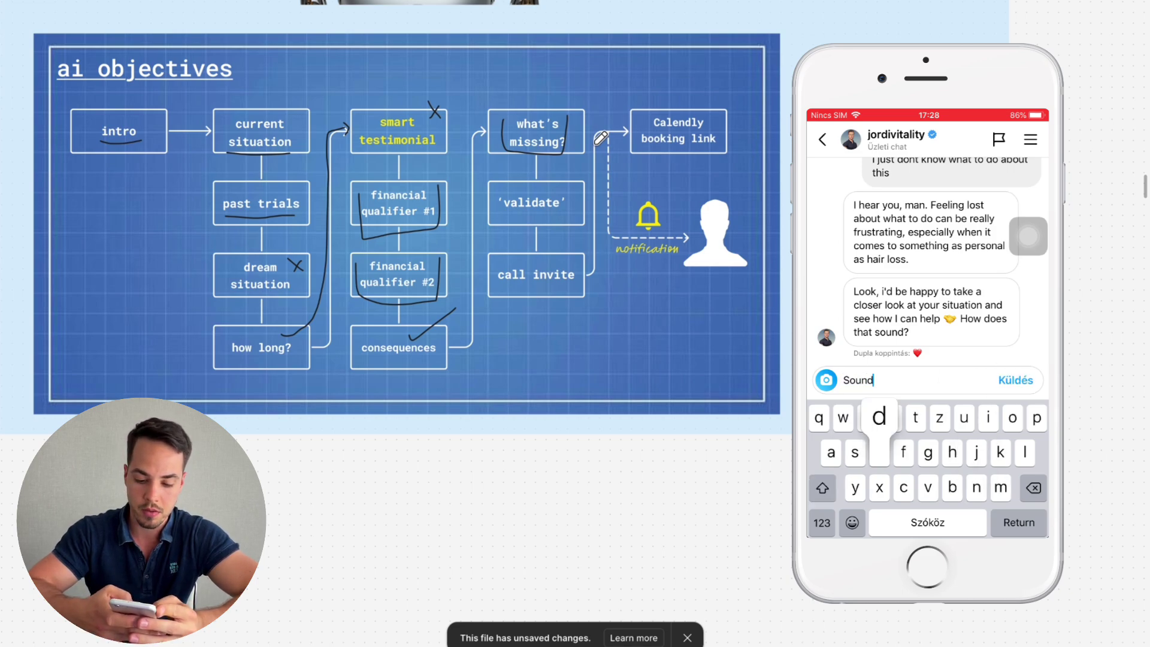
type("s ama")
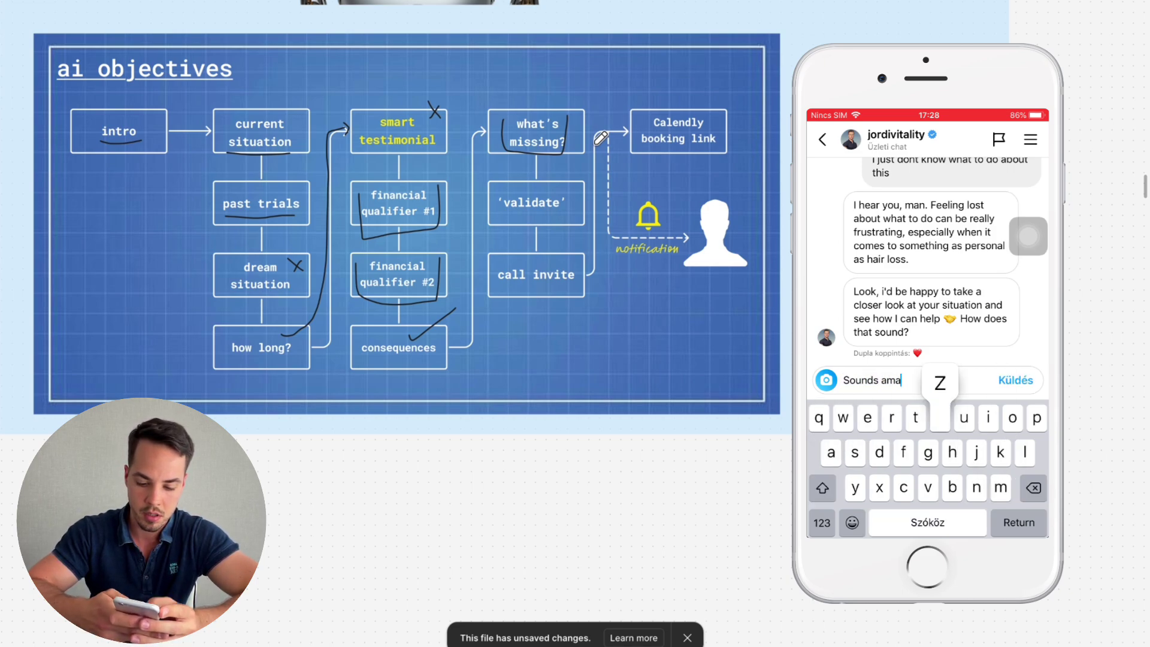
type("zong")
key("Return")
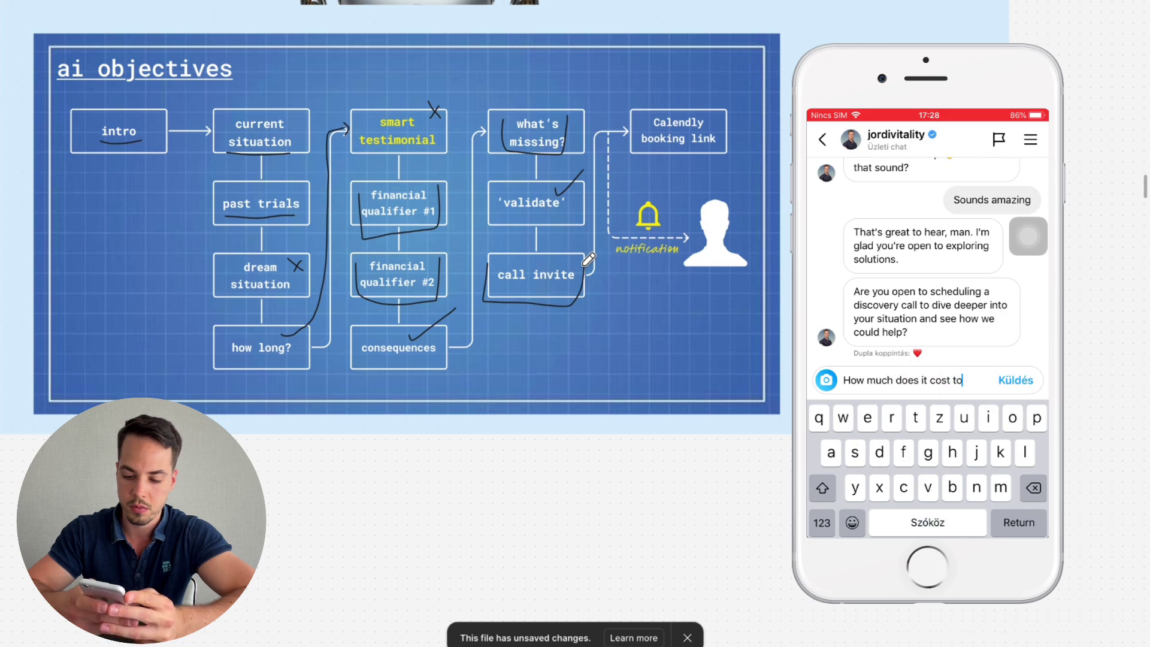
- Complete the draft as 'How much does it cost to work together with you guys?'
type(" work together with you guys?")
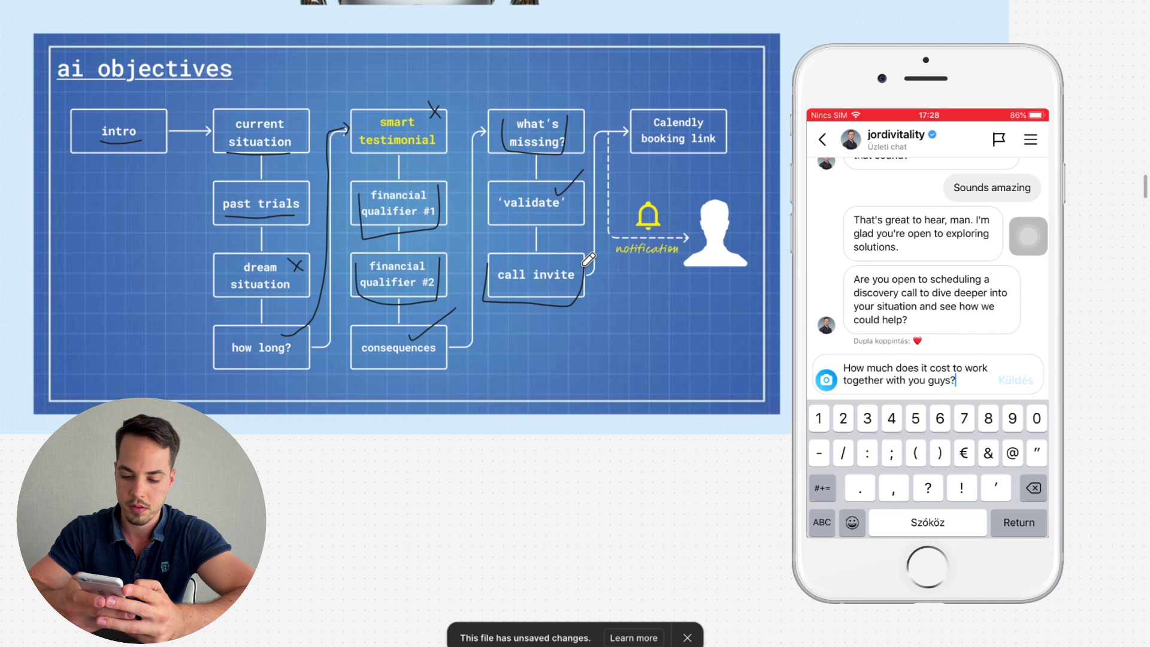
- Send the pricing question to the AI setter
key("Return")
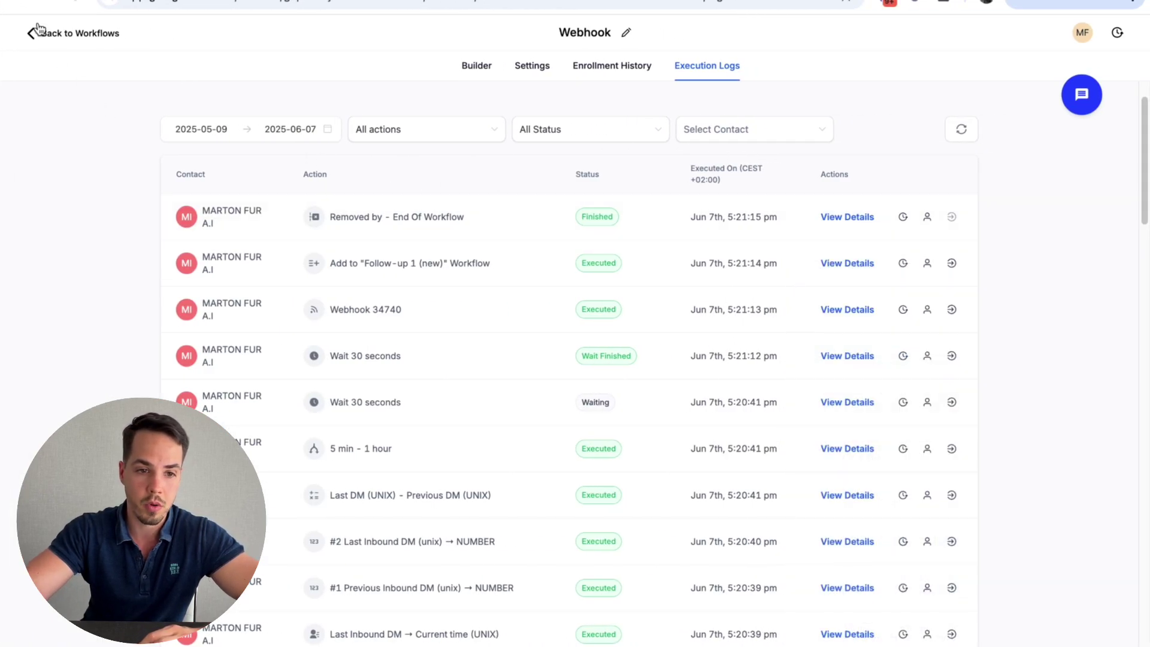
- Go back to the Workflows list and open Contacts from the sidebar
left_click(37, 29)
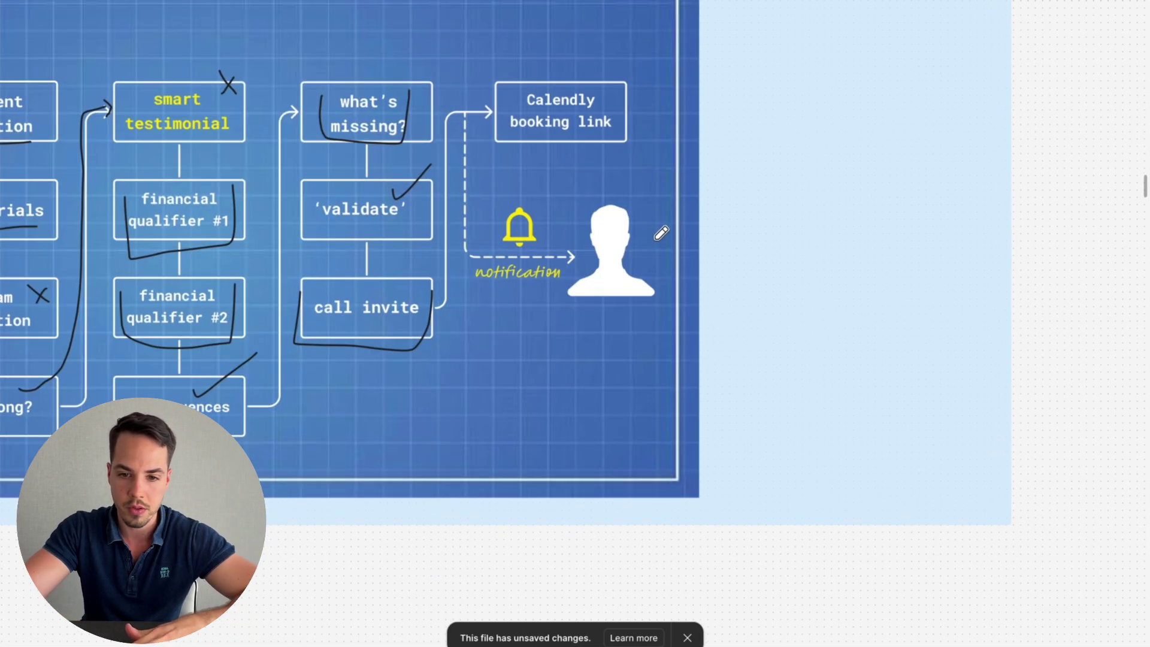
scroll(605, 173, "up", 3)
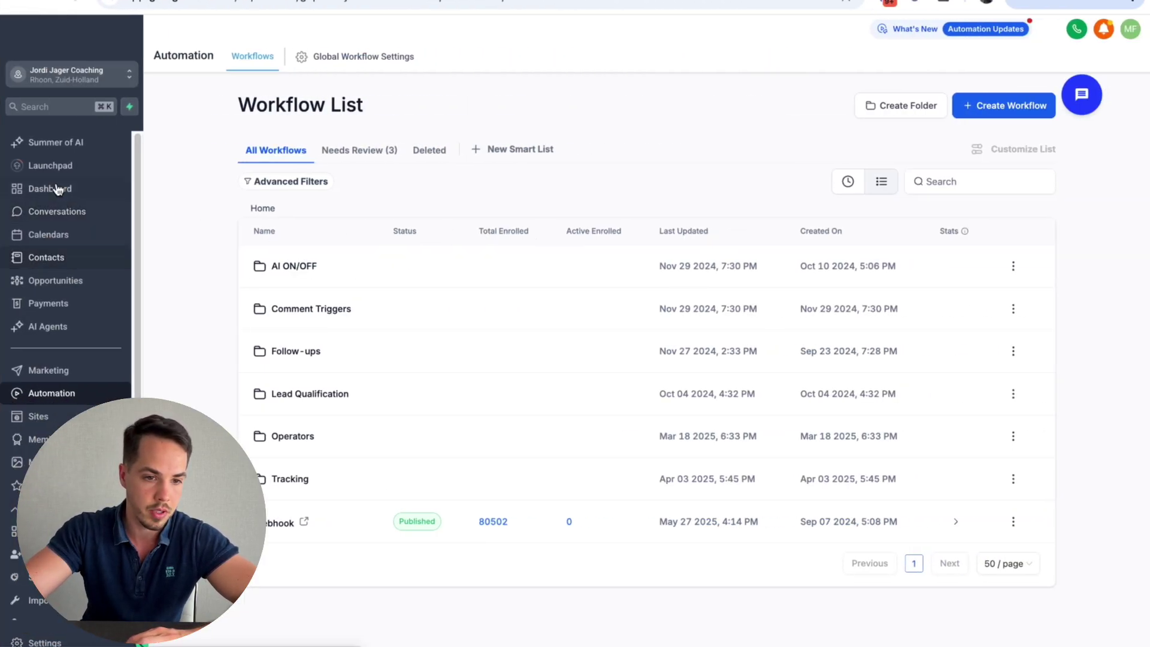
left_click(37, 260)
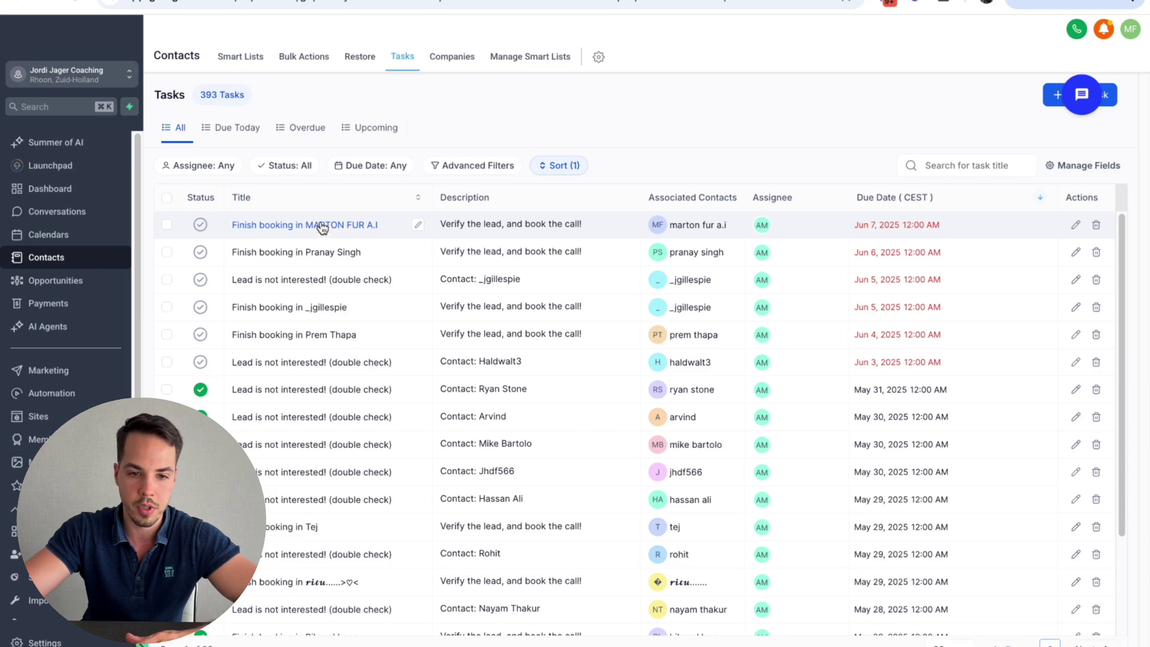
- Open the newest finish-booking task's associated contact record
left_click(324, 226)
left_click(530, 168)
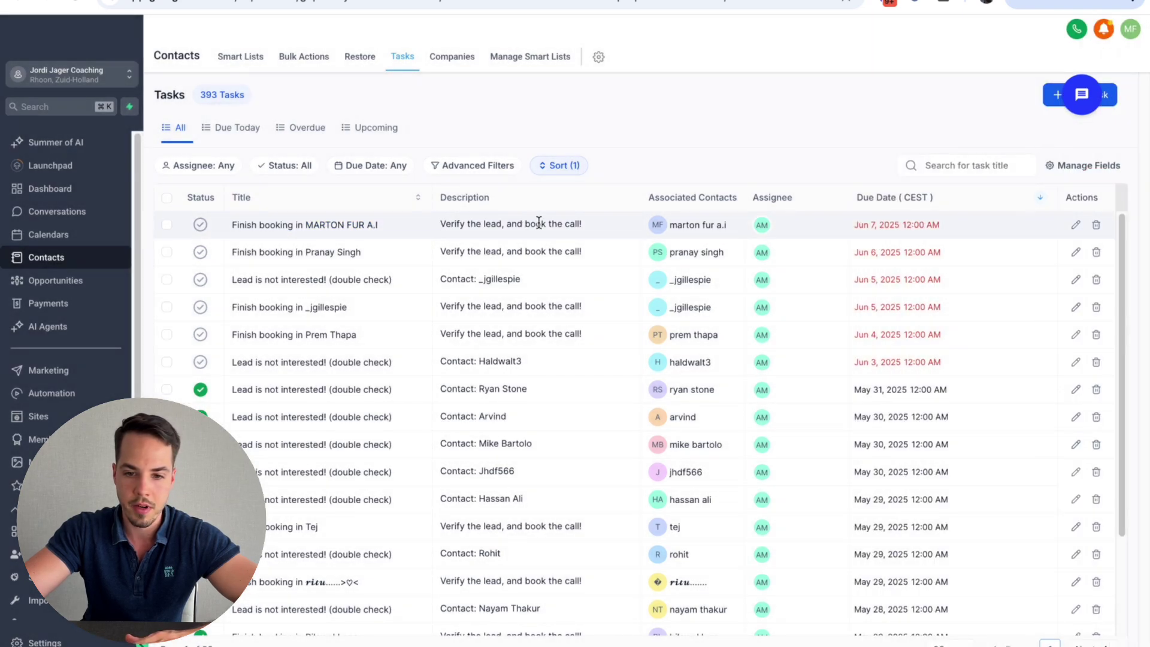
left_click(689, 225)
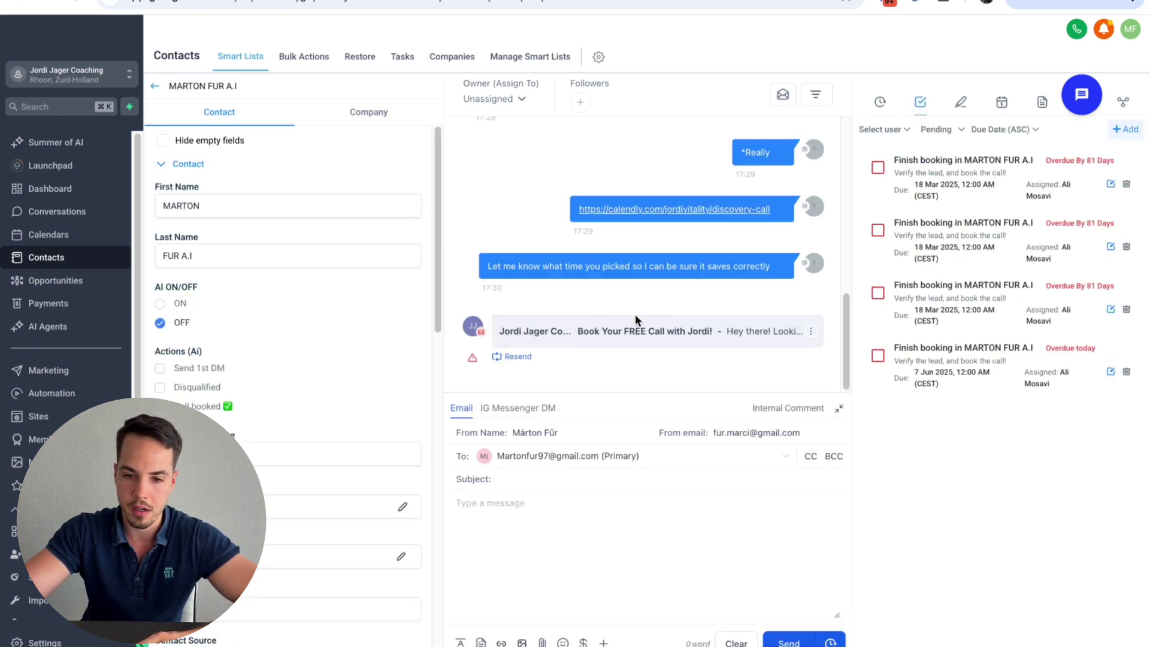
- Scroll up the conversation panel and fetch the older Instagram messages
scroll(683, 222, "up", 2)
scroll(639, 239, "up", 2)
scroll(630, 228, "up", 1)
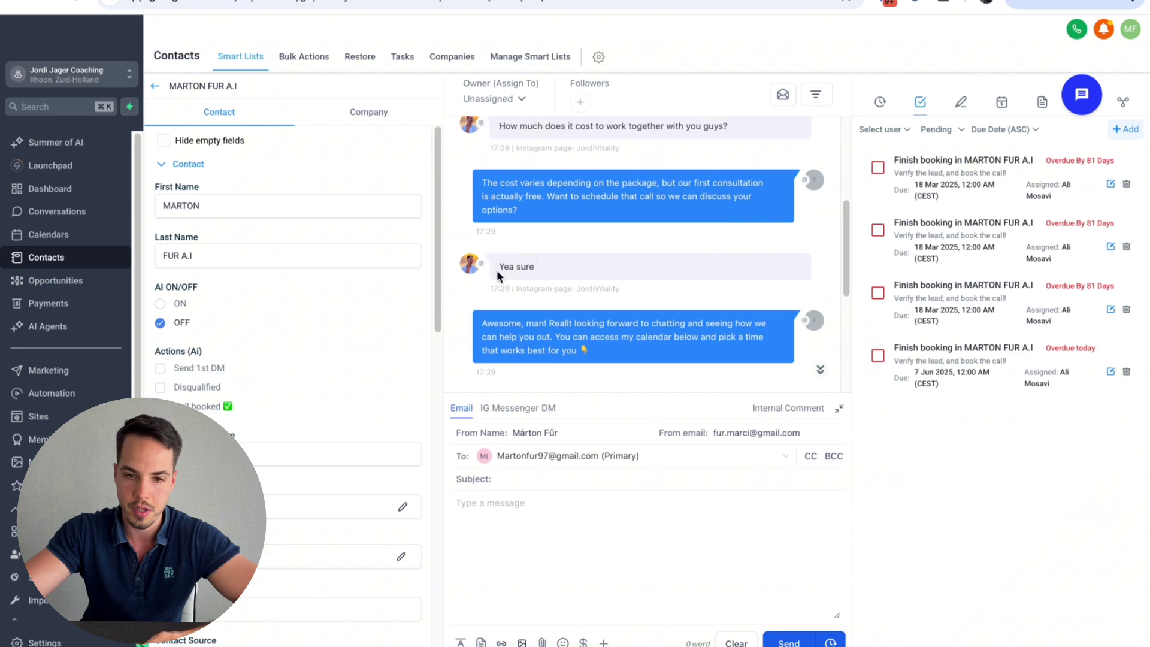
scroll(617, 213, "up", 2)
scroll(617, 213, "up", 2)
scroll(559, 210, "up", 1)
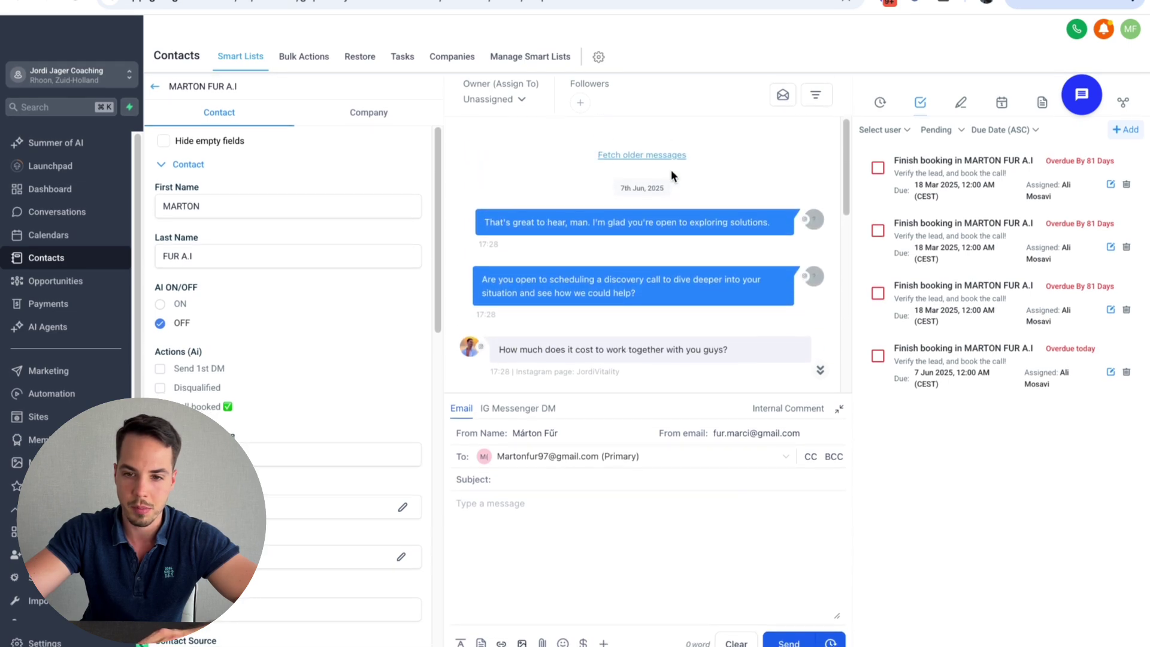
left_click(655, 162)
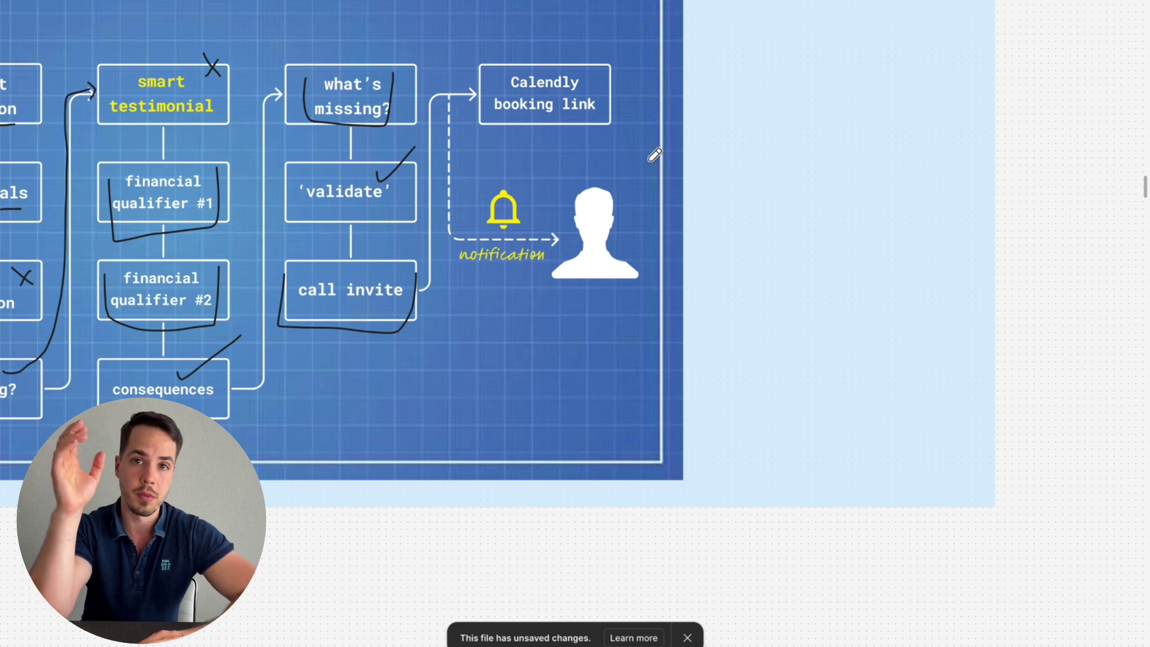
- Scroll the whiteboard to bring up the 'Try my ai appointment setter' slide
scroll(654, 160, "up", 4)
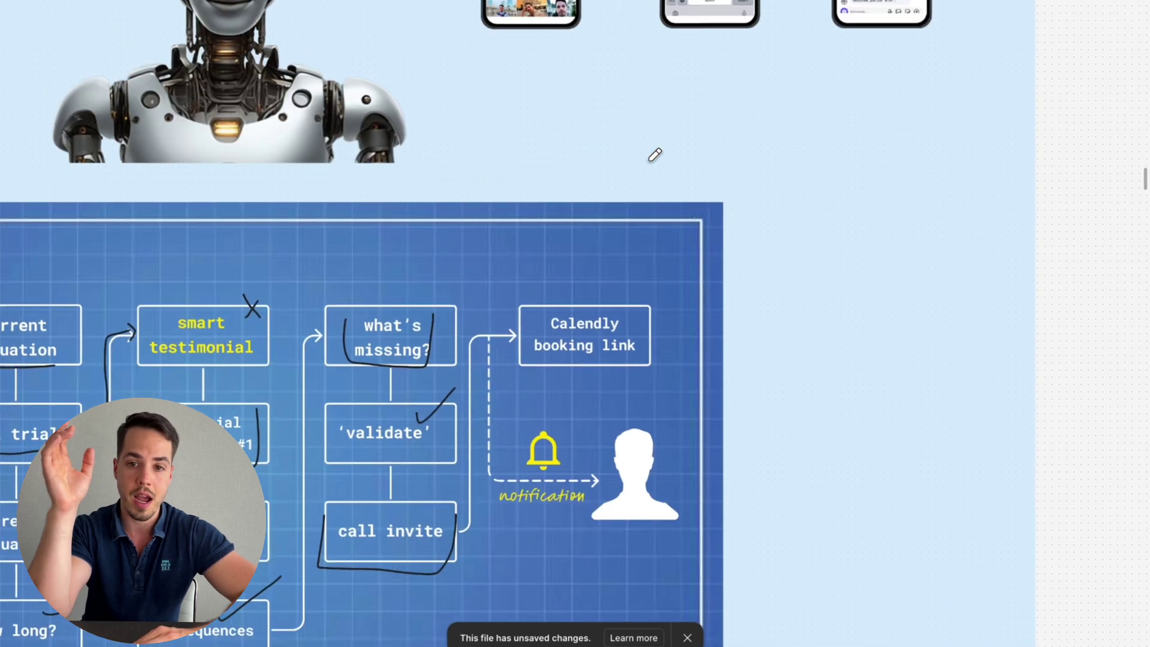
scroll(655, 155, "up", 5)
scroll(654, 154, "up", 2)
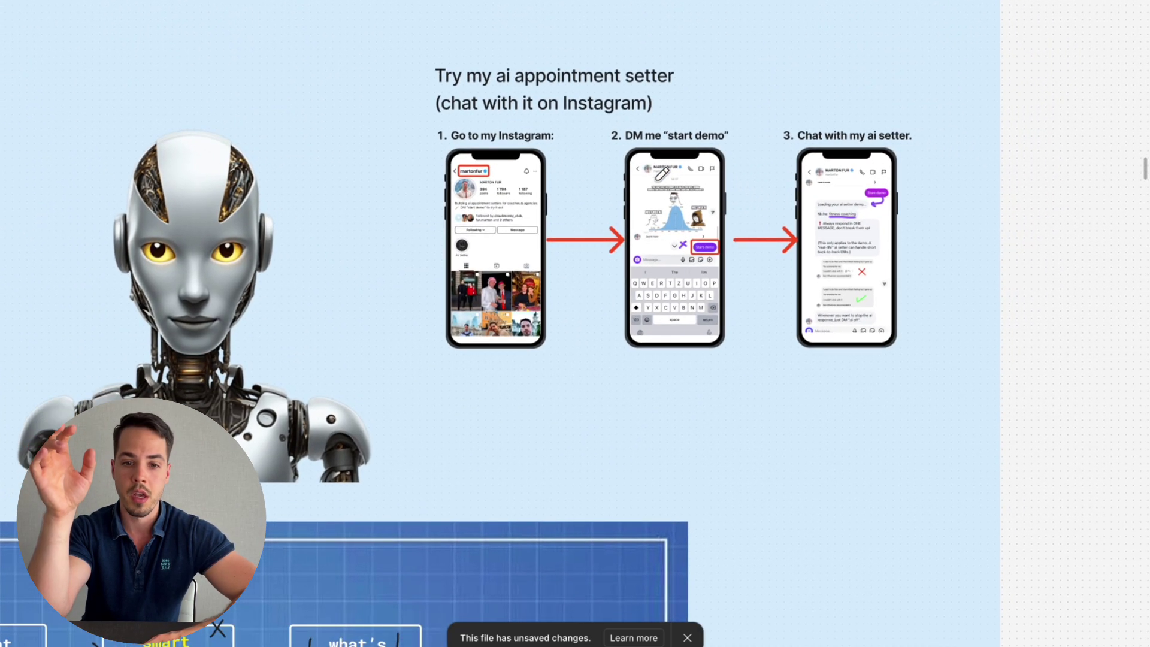
scroll(662, 174, "up", 3)
scroll(662, 174, "up", 2)
scroll(539, 142, "up", 1)
scroll(458, 172, "up", 1)
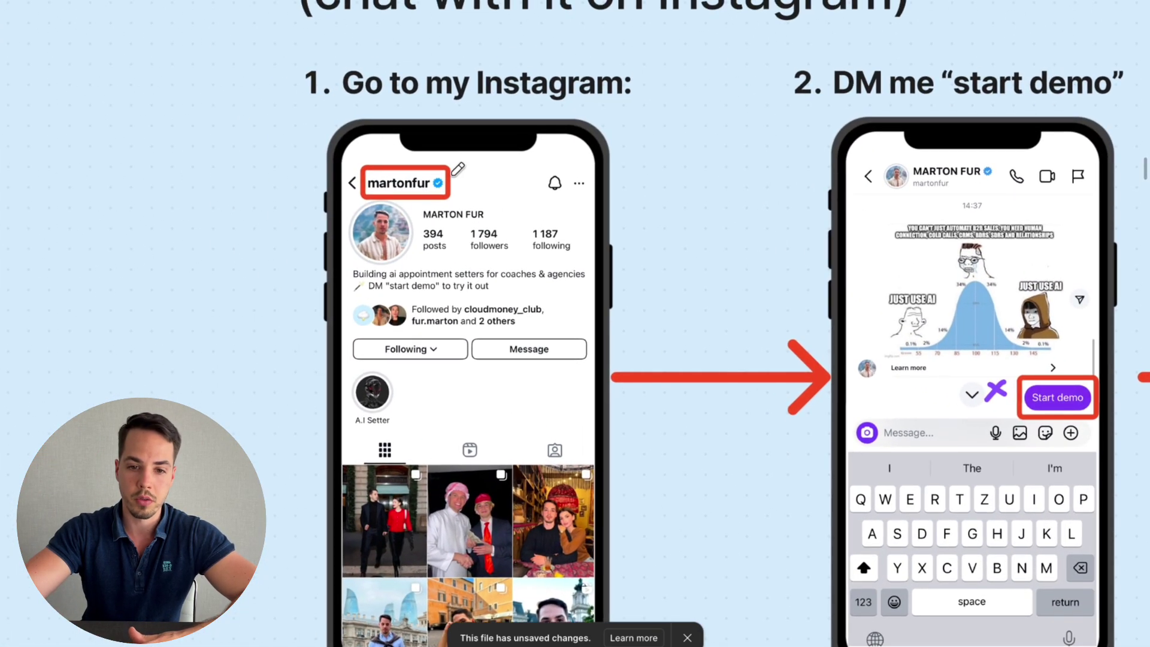
scroll(713, 243, "right", 6)
scroll(757, 268, "up", 5)
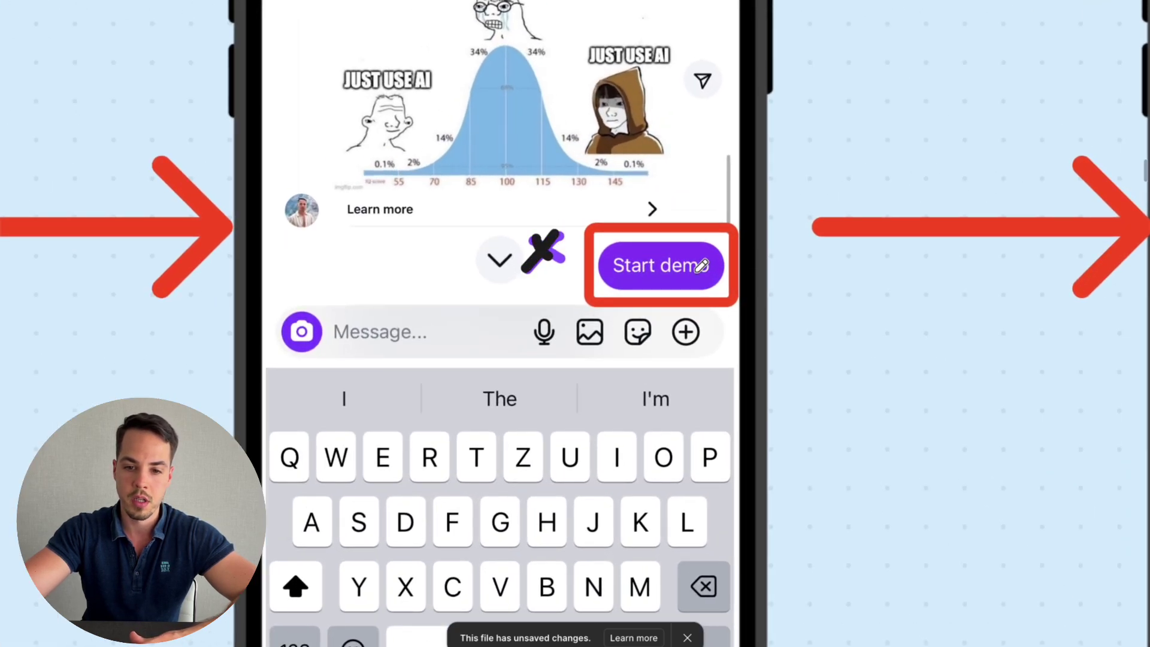
scroll(725, 263, "down", 3)
scroll(783, 326, "right", 5)
scroll(737, 144, "down", 2)
- Draw a black X with the pencil beside the fitness coaching niche
scroll(707, 125, "up", 2)
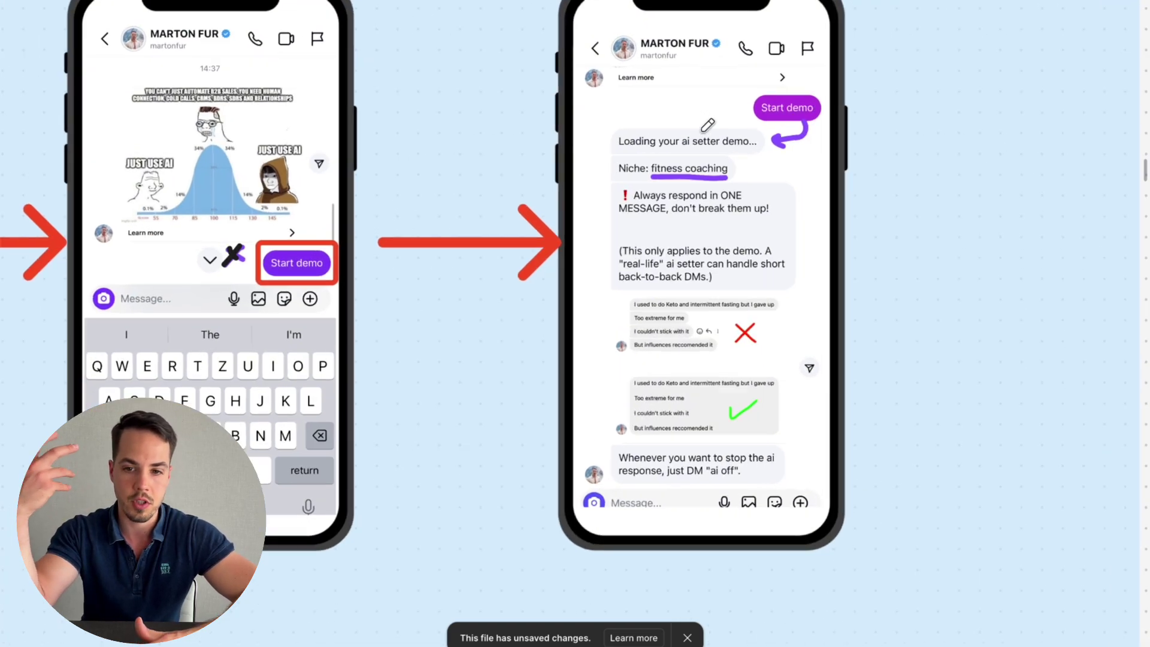
scroll(708, 124, "up", 2)
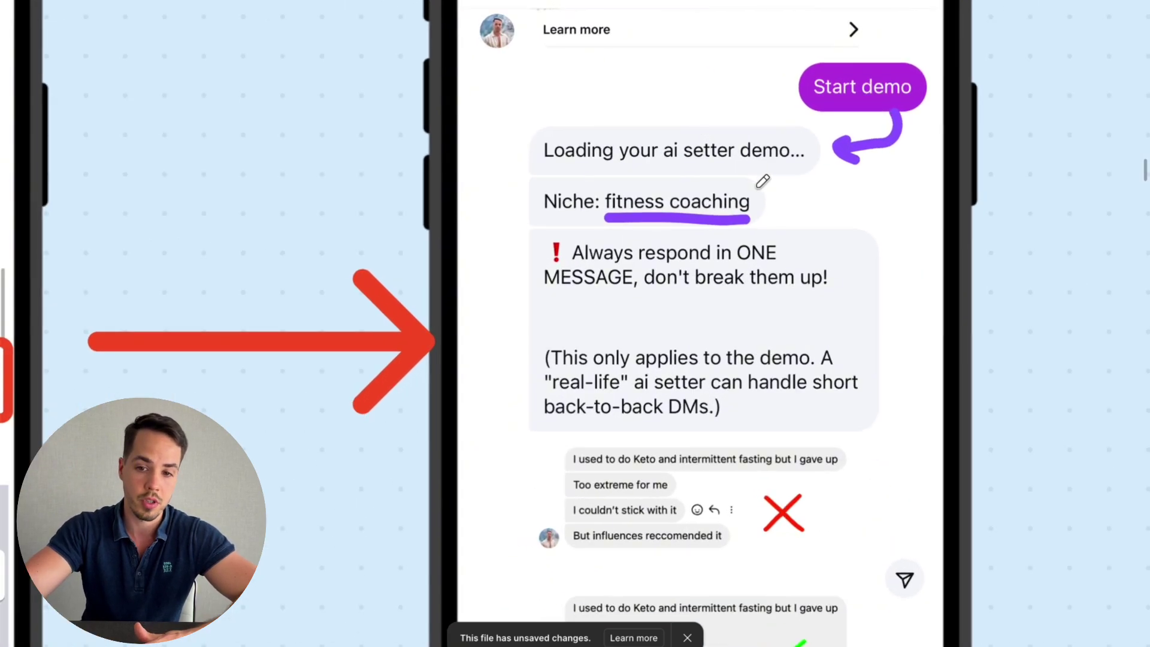
left_click_drag(757, 185, 780, 194)
scroll(894, 274, "down", 3)
scroll(895, 273, "down", 2)
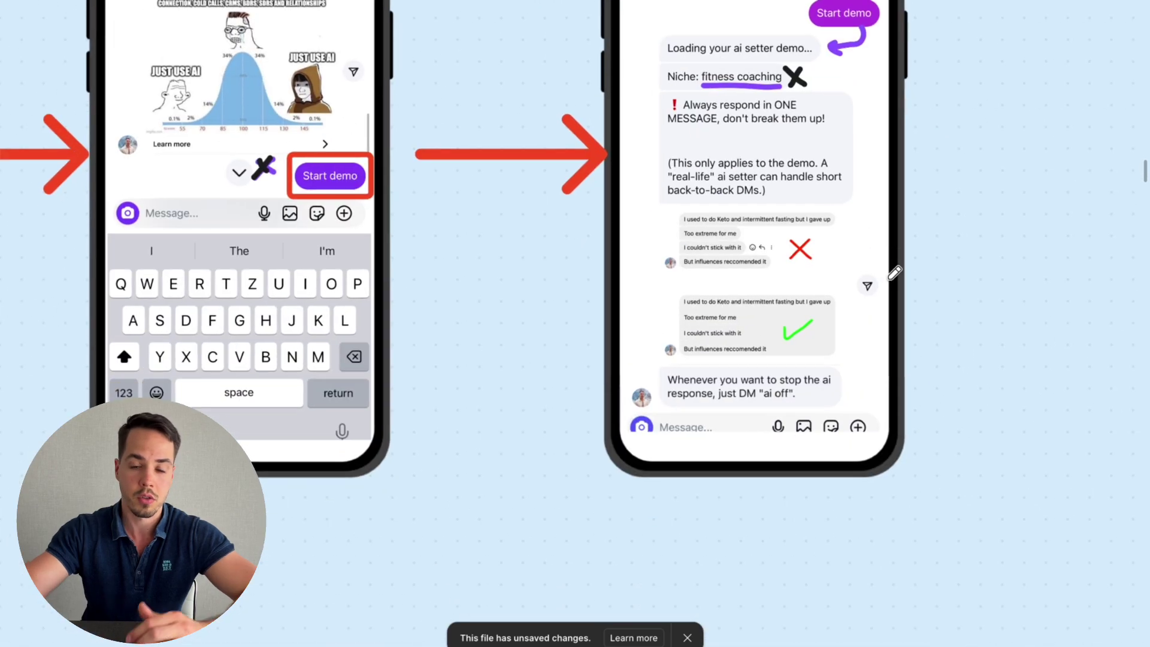